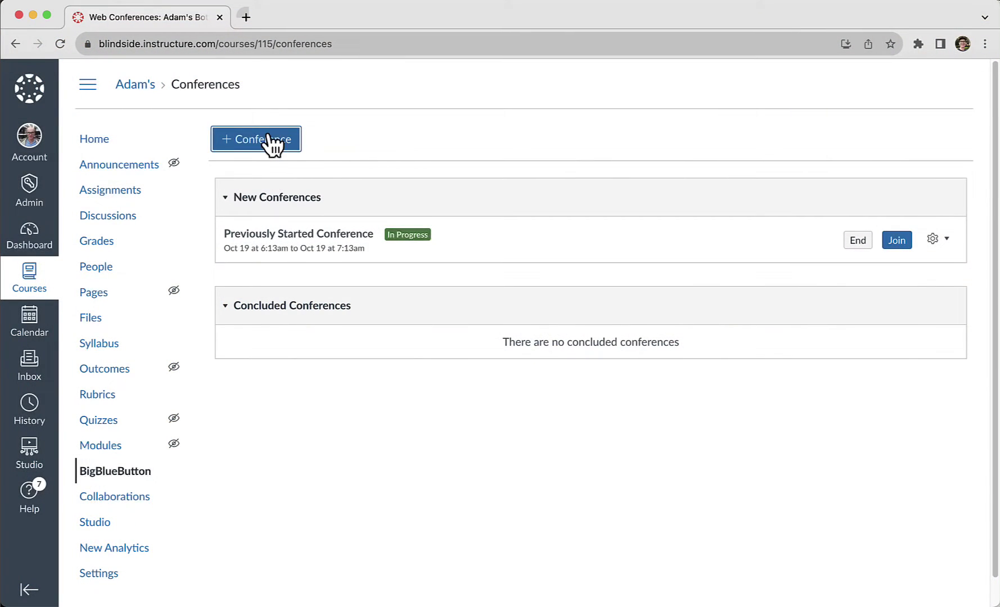
# Step: Start a new conference and select its default name to replace with 'Weekly Study Session'
pyautogui.click(268, 142)
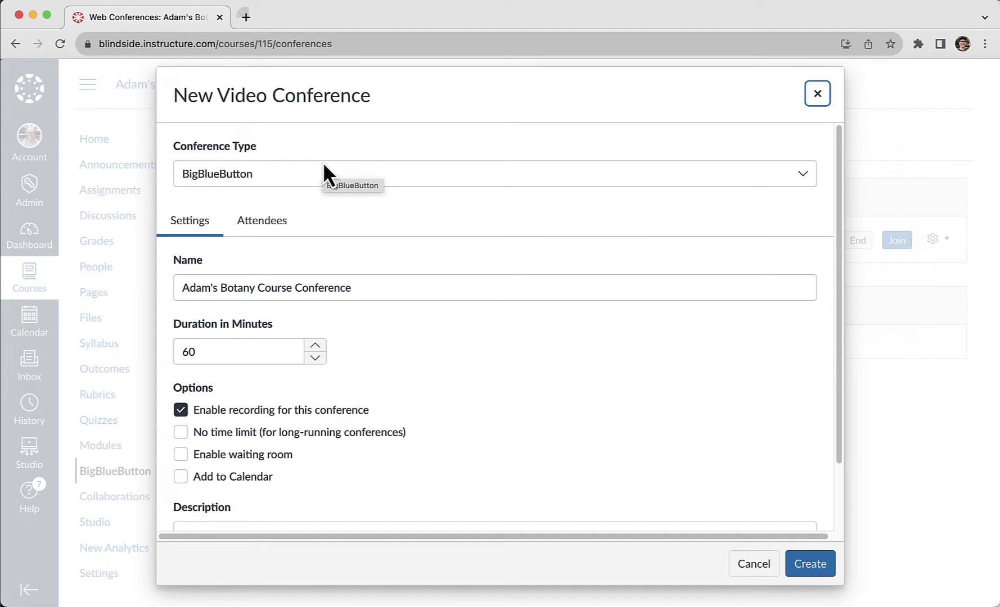
pyautogui.click(376, 289)
pyautogui.moveTo(375, 289); pyautogui.dragTo(128, 293)
pyautogui.write('Weekly Study Session')
pyautogui.scroll(-2, 347, 366)
# Step: Leave the conference off the calendar and enable the waiting room
pyautogui.click(180, 404)
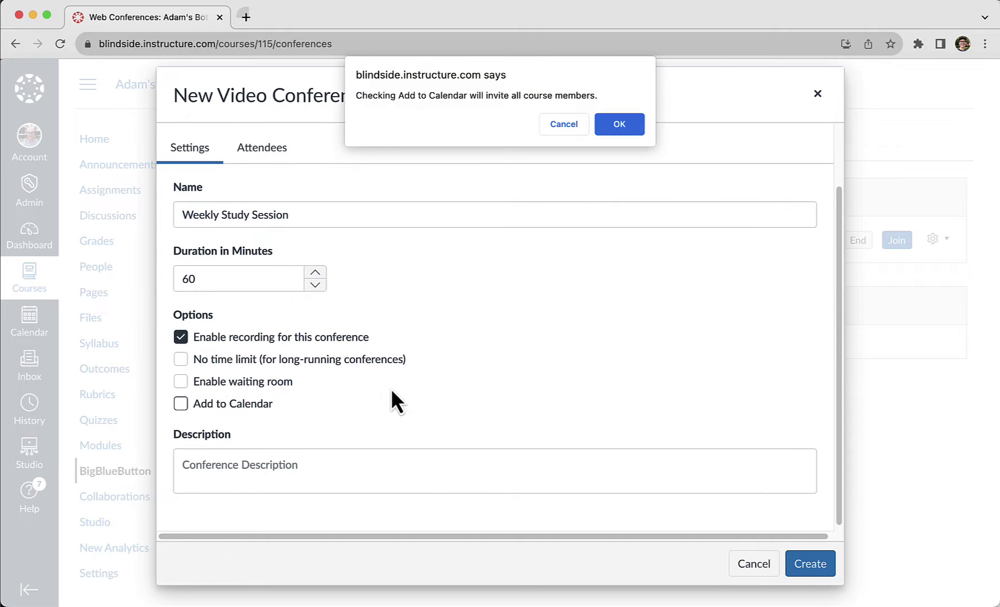
pyautogui.click(619, 124)
pyautogui.scroll(-5, 596, 361)
pyautogui.click(504, 245)
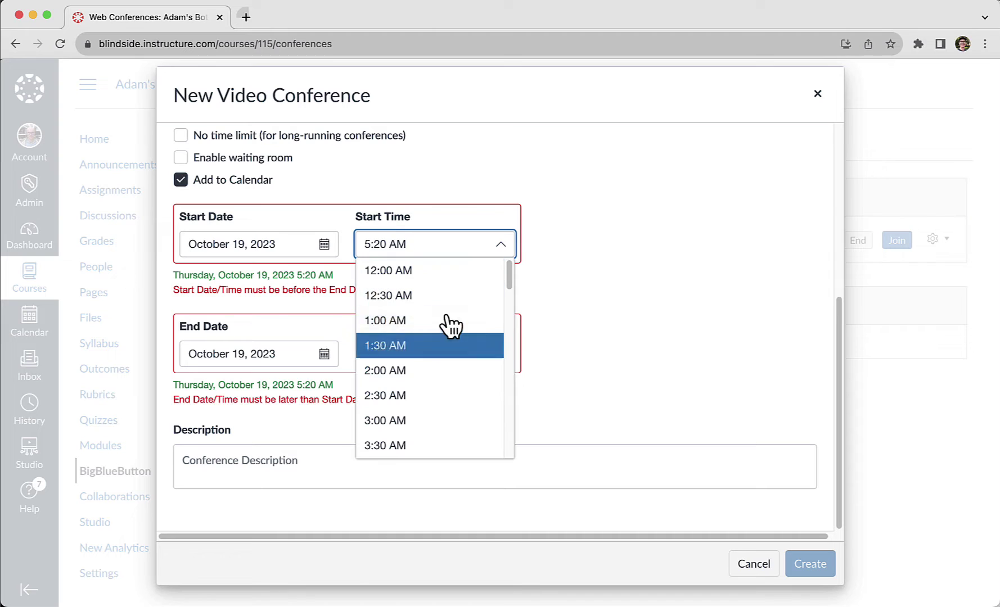
pyautogui.click(566, 269)
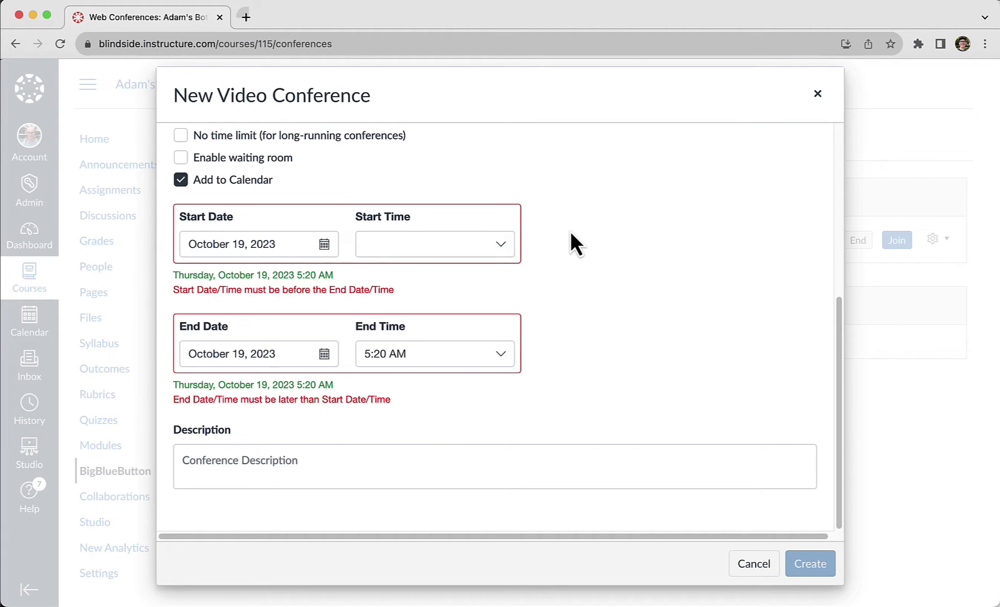
pyautogui.scroll(4, 338, 251)
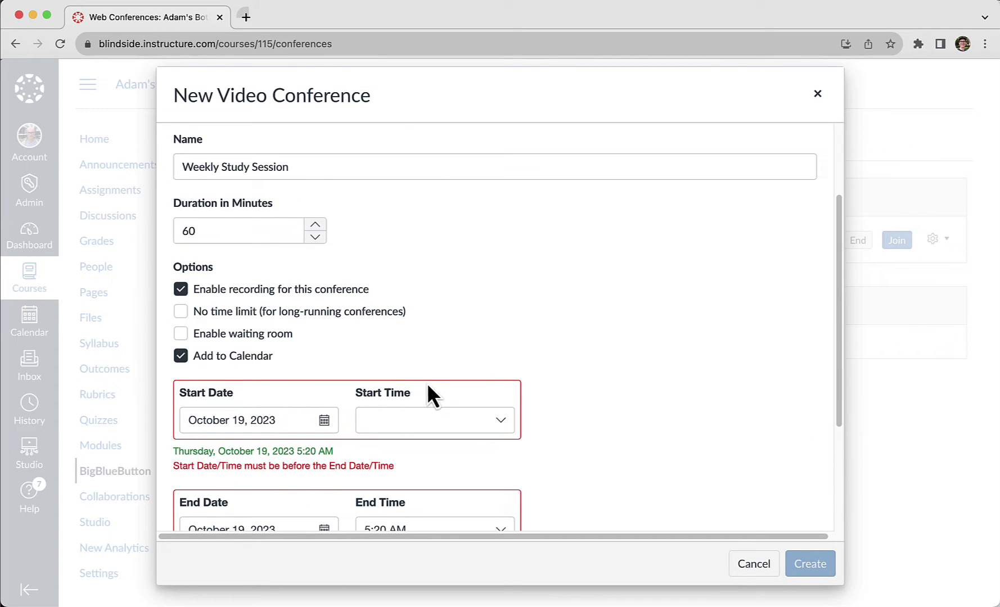
pyautogui.click(179, 357)
pyautogui.hotkey('shift', 'Tab')
pyautogui.press('space')
# Step: Create Weekly Study Session, copy its Start button link address, then go to Calendar
pyautogui.click(810, 564)
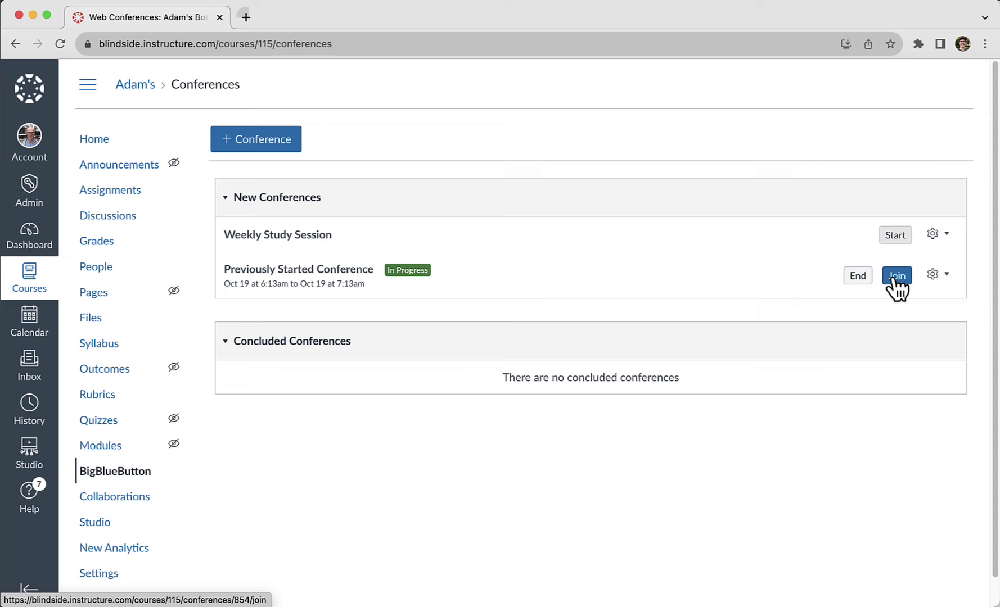
pyautogui.rightClick(904, 251)
pyautogui.click(835, 312)
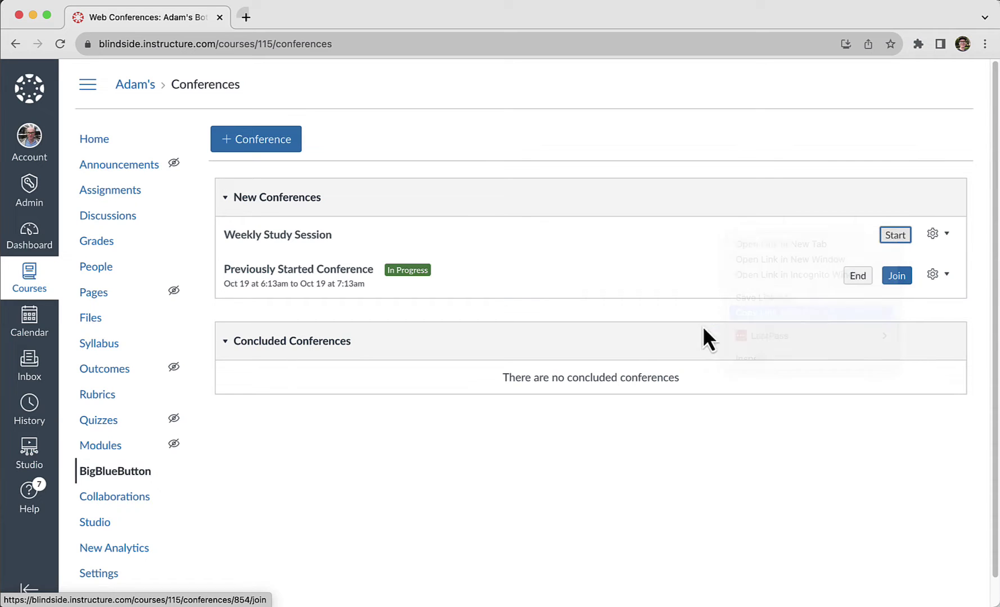
pyautogui.click(36, 329)
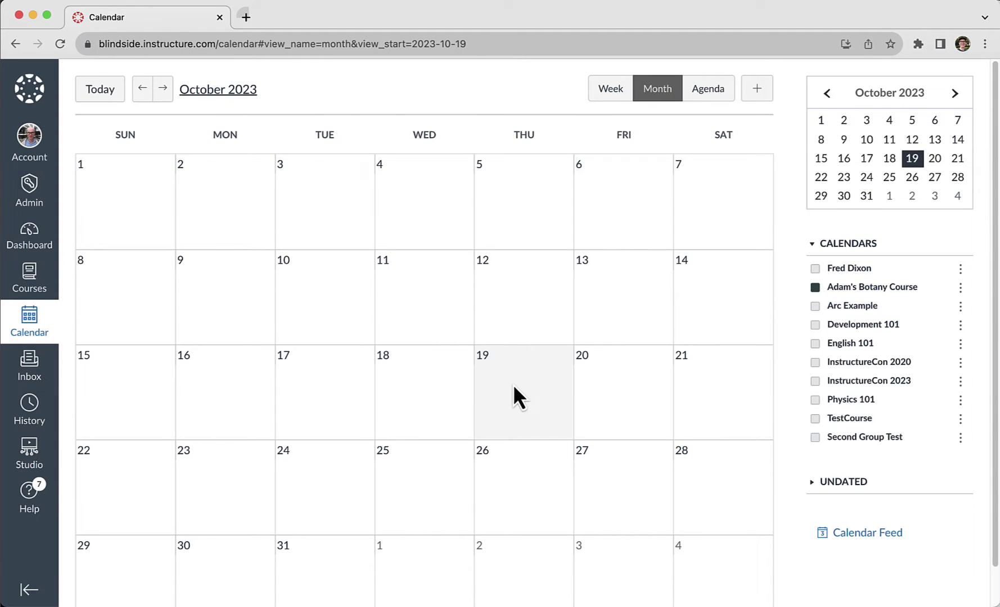
# Step: Start an October 19 event titled 'Weekly Study Session' in the full event form
pyautogui.click(514, 384)
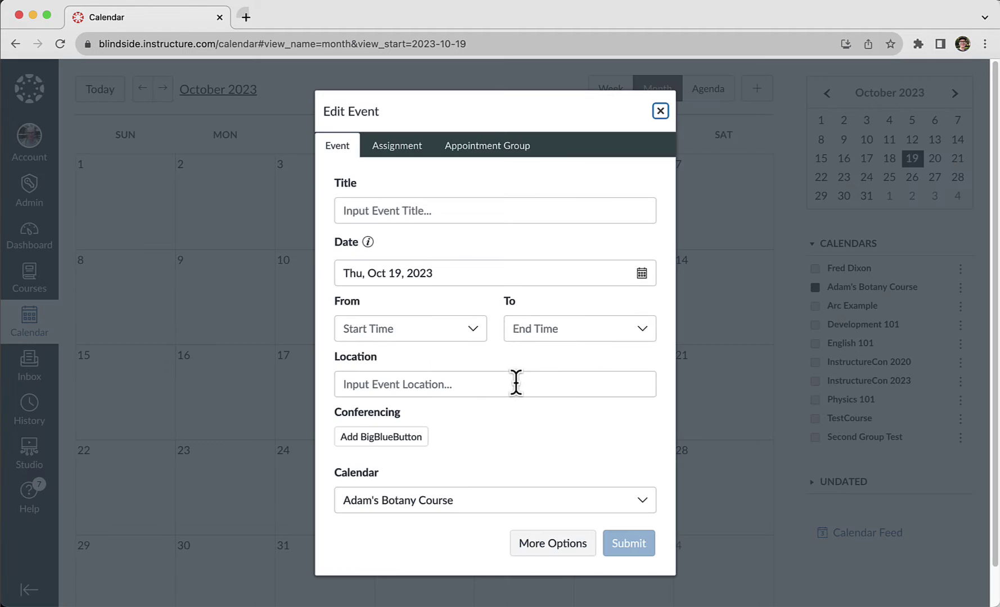
pyautogui.click(434, 213)
pyautogui.write('Weekly Study Session')
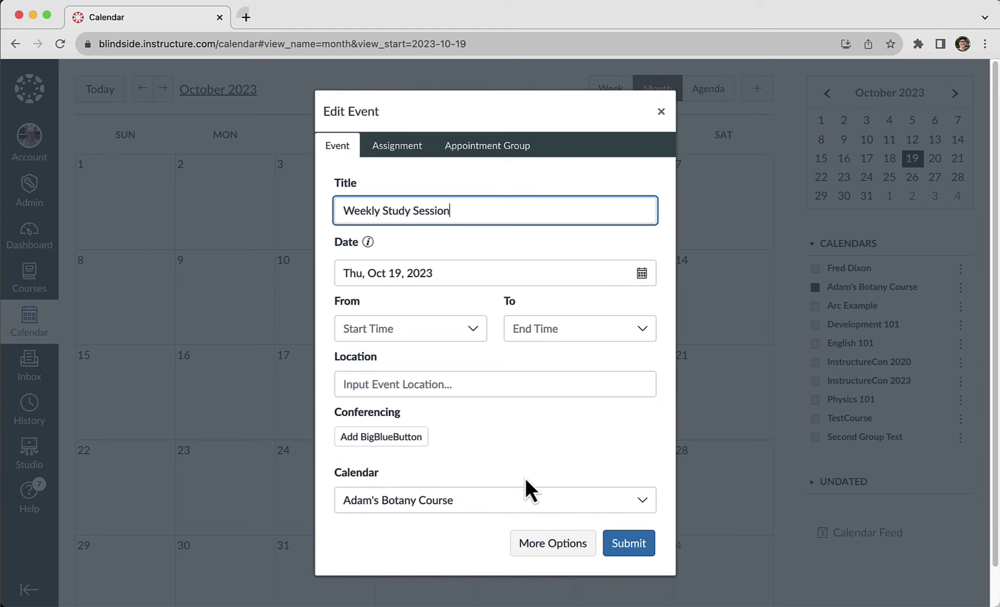
pyautogui.click(557, 545)
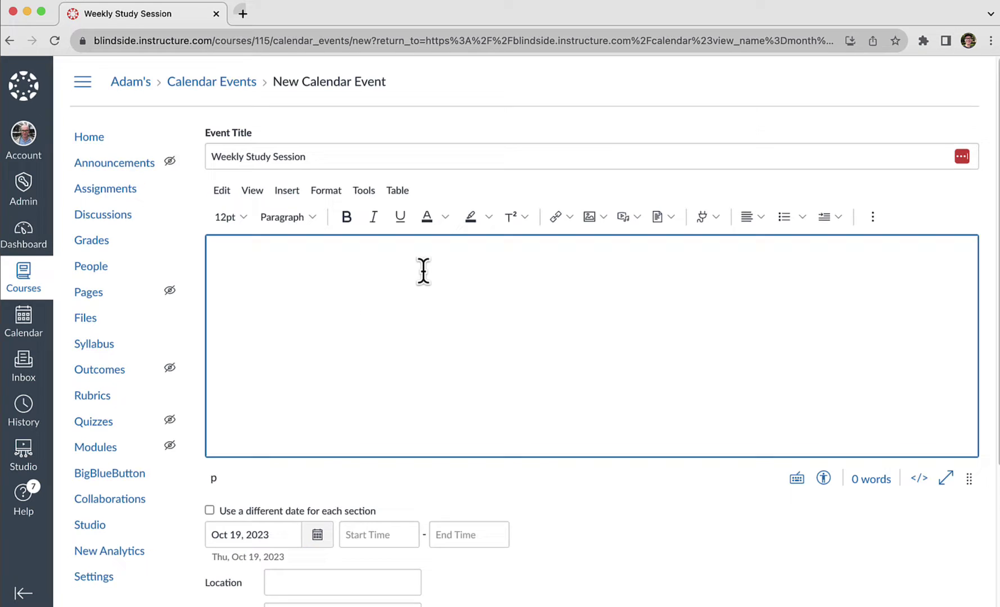
pyautogui.write('Join')
# Step: Link the word 'Join' in the description to the copied conference URL
pyautogui.moveTo(73, 235); pyautogui.dragTo(3, 242)
pyautogui.click(613, 177)
pyautogui.click(619, 207)
pyautogui.click(241, 400)
pyautogui.write('https://blindside.instructure.com/courses/115/conferences/854/join')
pyautogui.click(868, 510)
pyautogui.scroll(-5, 468, 422)
# Step: Set the event times, repeat it weekly with extra occurrences, and create it
pyautogui.click(381, 347)
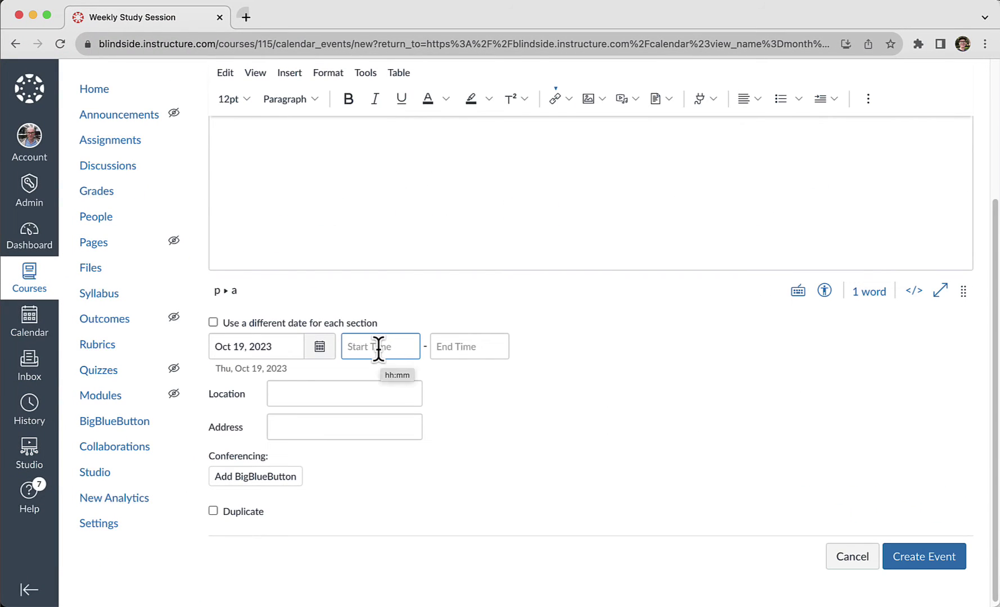
pyautogui.click(480, 346)
pyautogui.scroll(-1, 523, 432)
pyautogui.click(213, 509)
pyautogui.scroll(-3, 471, 487)
pyautogui.click(282, 474)
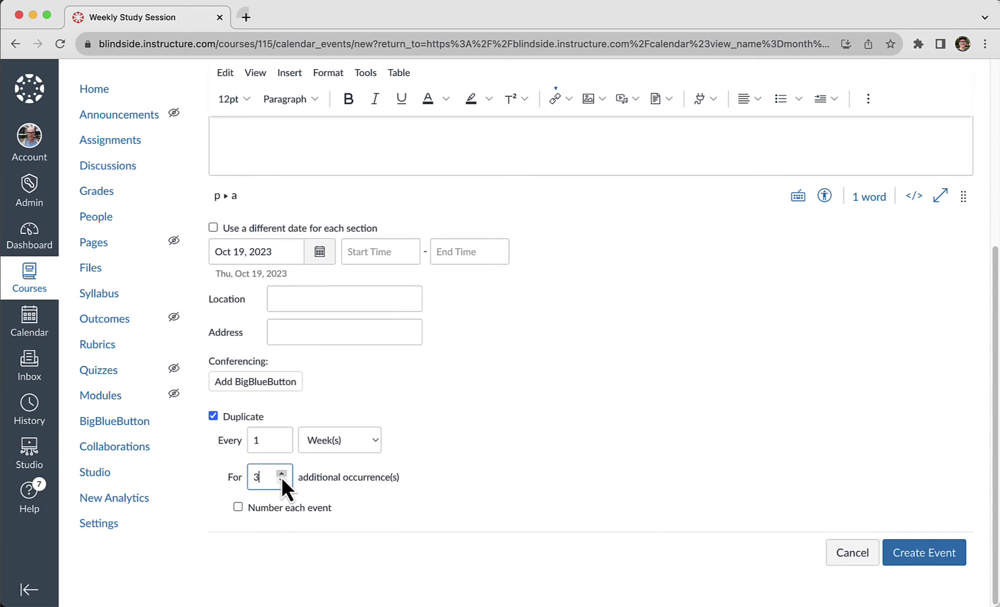
pyautogui.click(281, 475)
pyautogui.click(920, 558)
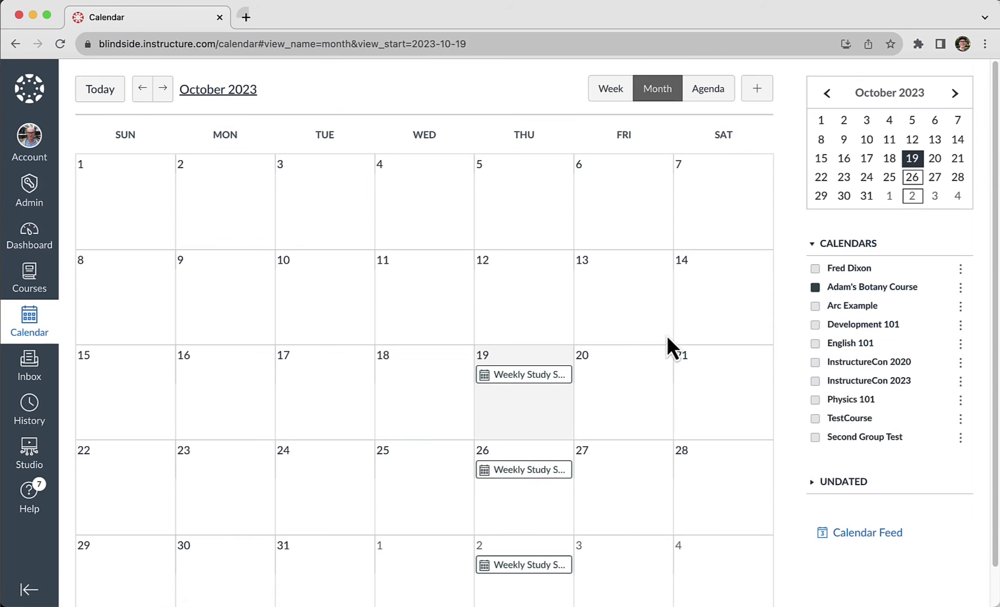
pyautogui.scroll(-1, 599, 394)
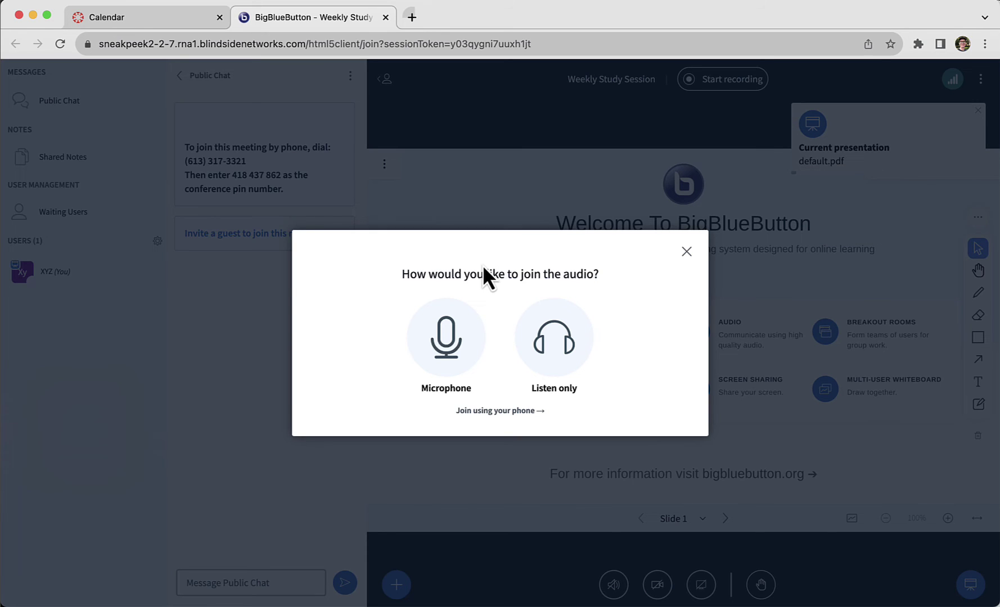
# Step: Return to the Calendar tab after the BigBlueButton meeting opens
pyautogui.hotkey('ctrl', 'shift', 'Tab')
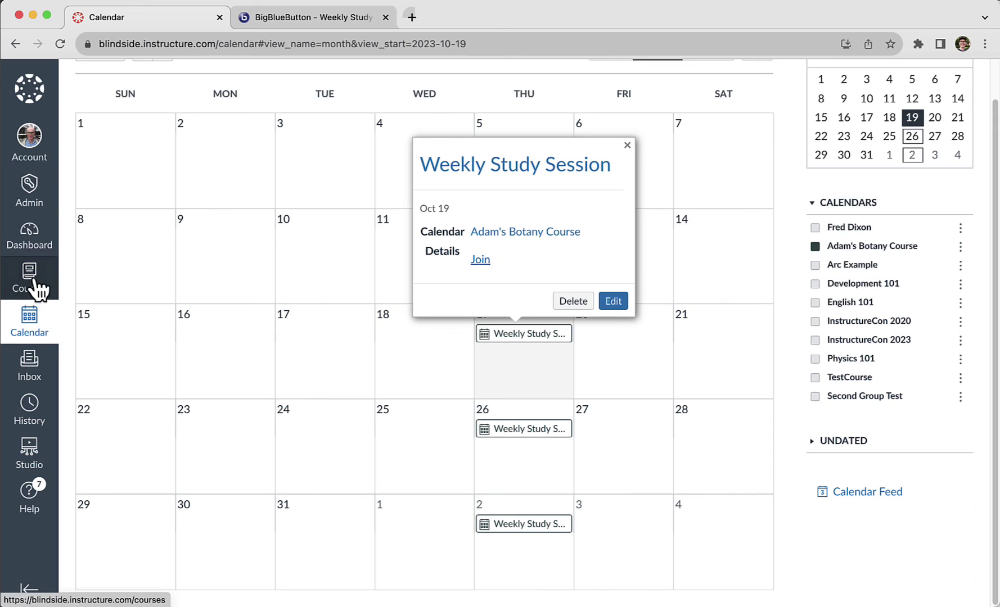
# Step: Go to the BigBlueButton conferences page of Adam's Botany Course
pyautogui.click(36, 290)
pyautogui.click(157, 153)
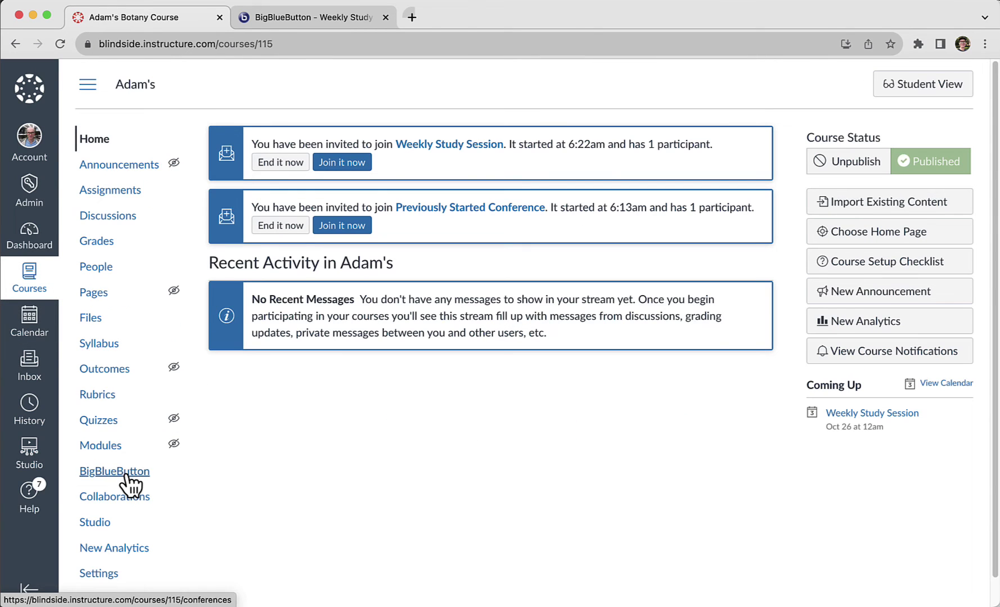
pyautogui.click(125, 471)
# Step: Review Weekly Study Session's invited attendees in its editor and cancel without changes
pyautogui.click(937, 239)
pyautogui.click(898, 297)
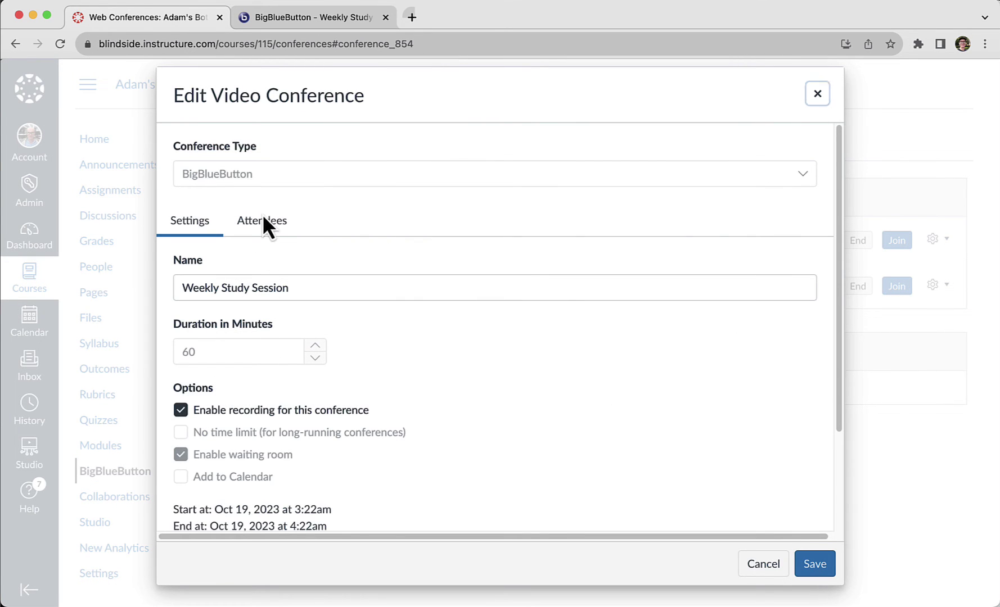
pyautogui.click(262, 217)
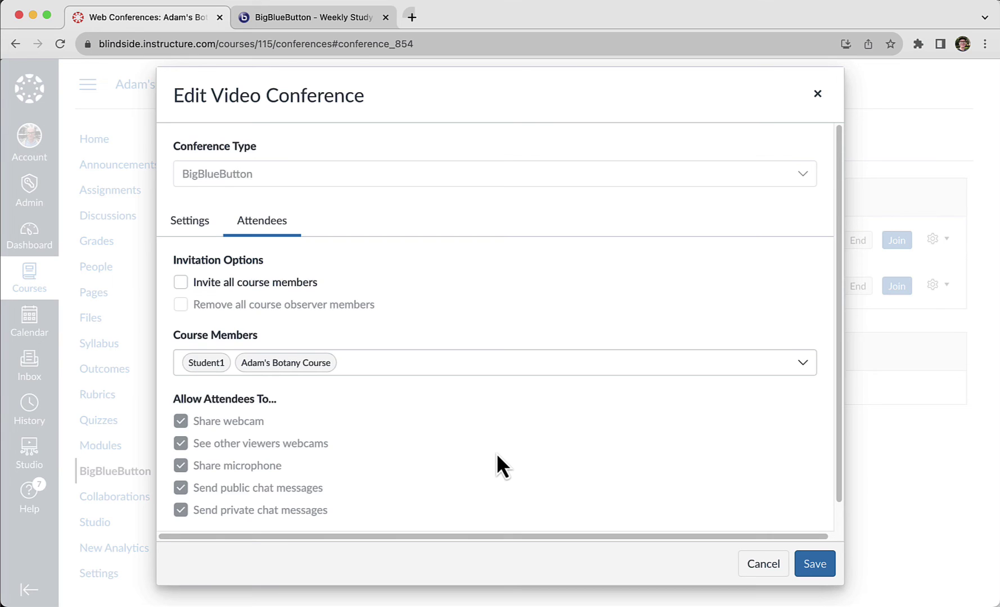
pyautogui.click(763, 563)
# Step: Act as Student1, chosen from the course People roster
pyautogui.click(96, 266)
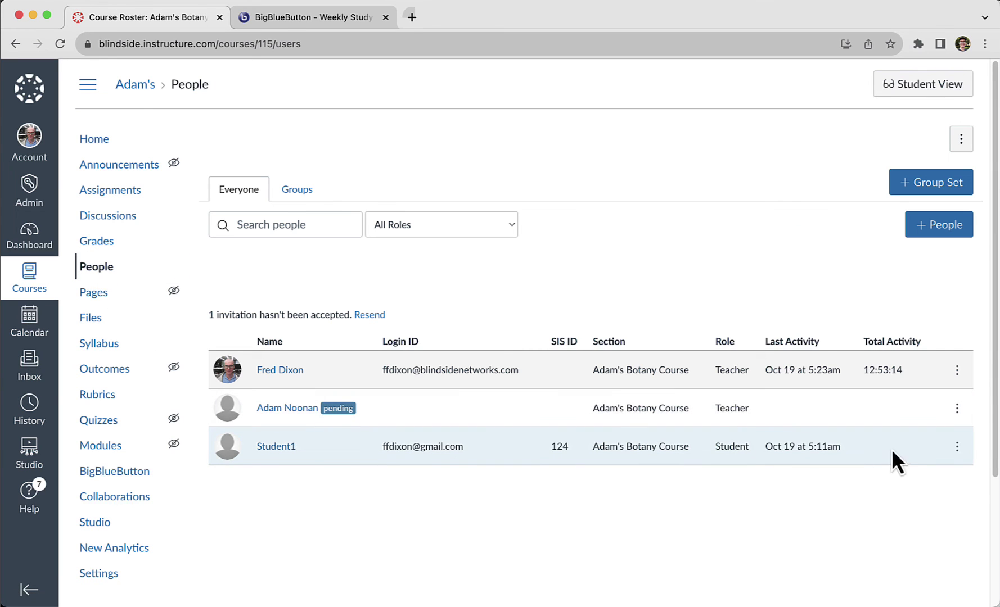
pyautogui.click(335, 445)
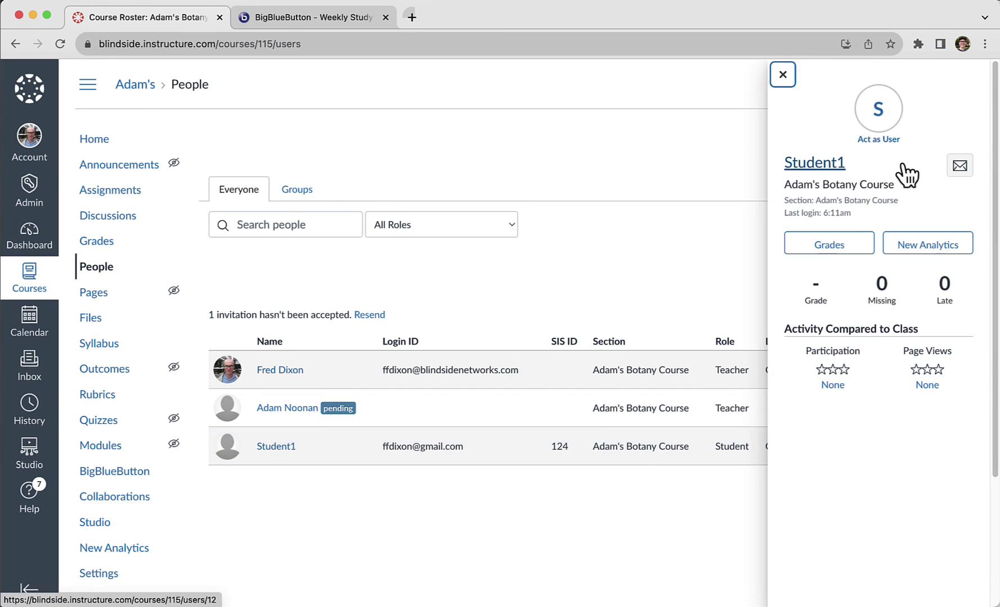
pyautogui.click(878, 143)
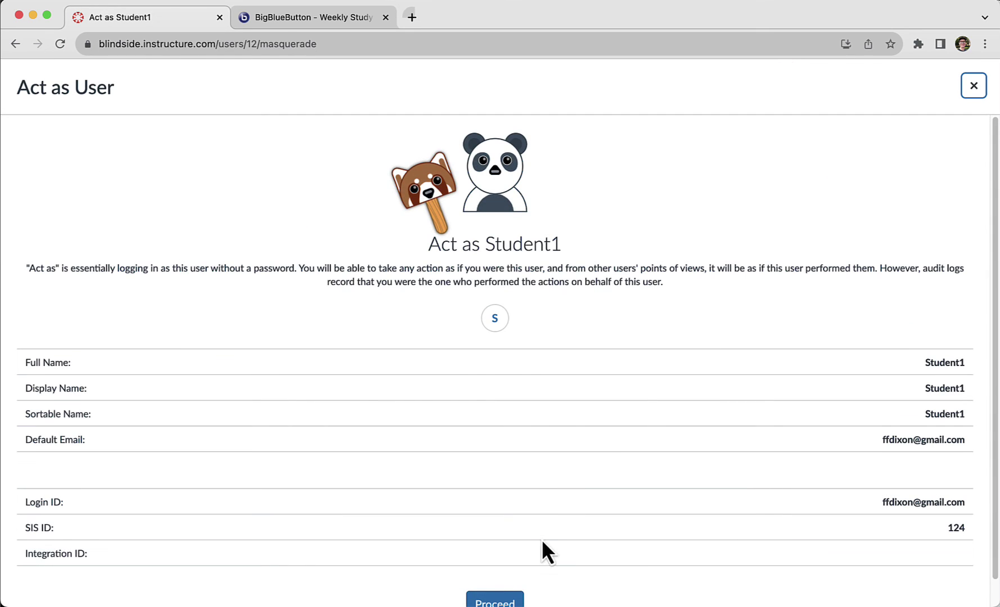
pyautogui.click(497, 599)
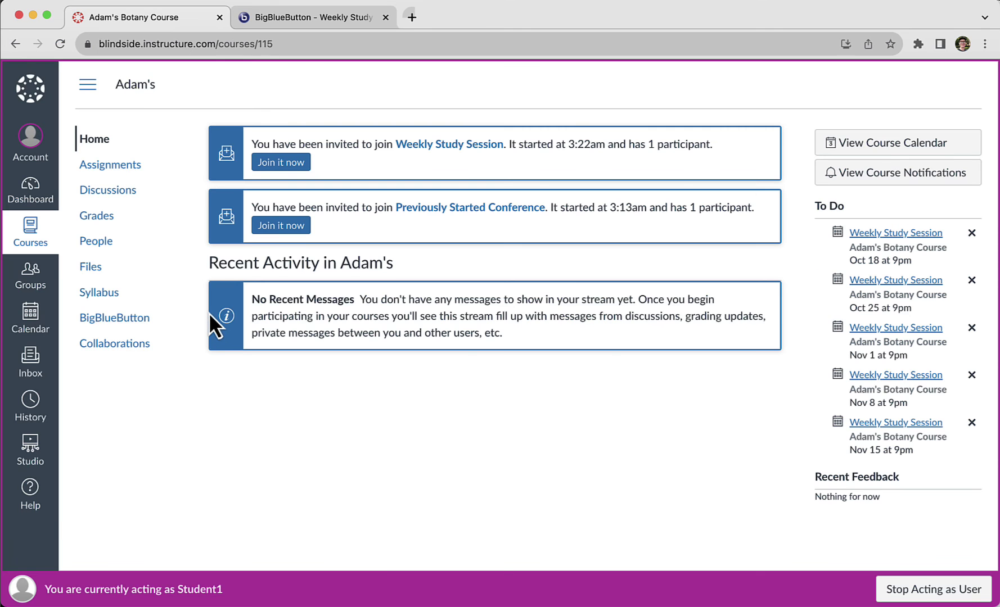
# Step: As Student1, open the Weekly Study Session calendar event and follow its Join link
pyautogui.click(28, 317)
pyautogui.scroll(-1, 383, 380)
pyautogui.click(406, 423)
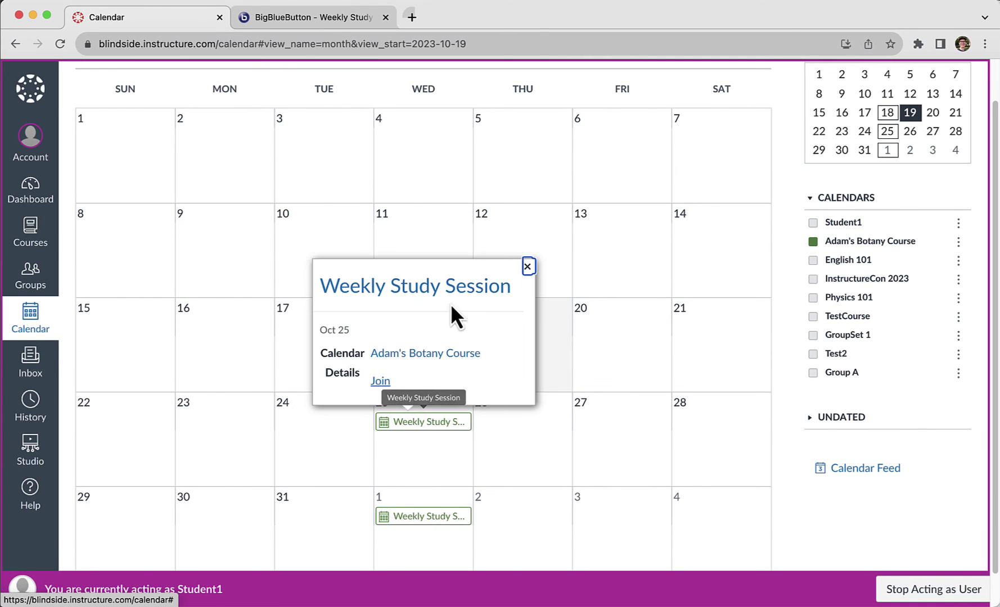
pyautogui.click(384, 382)
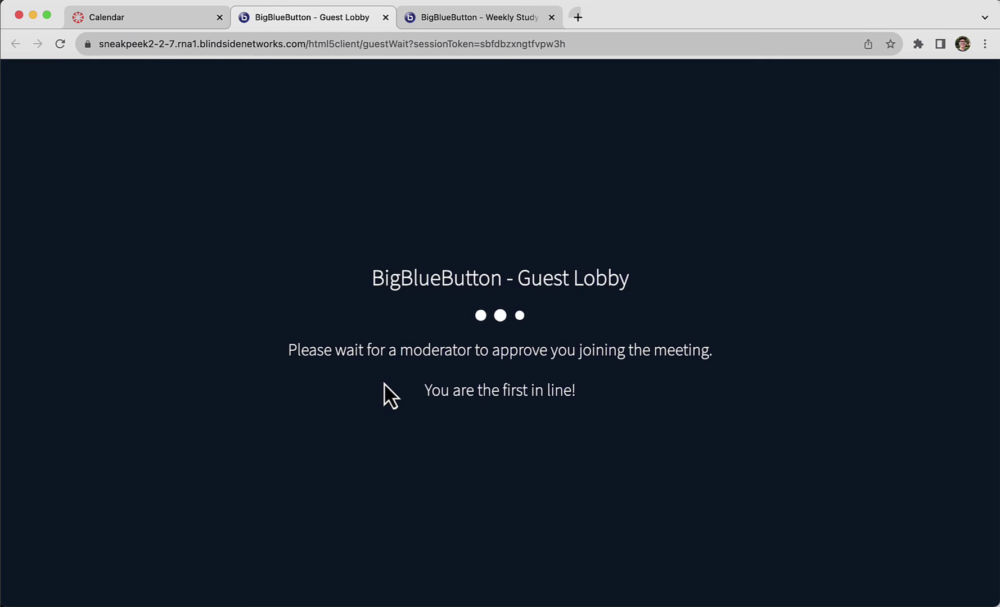